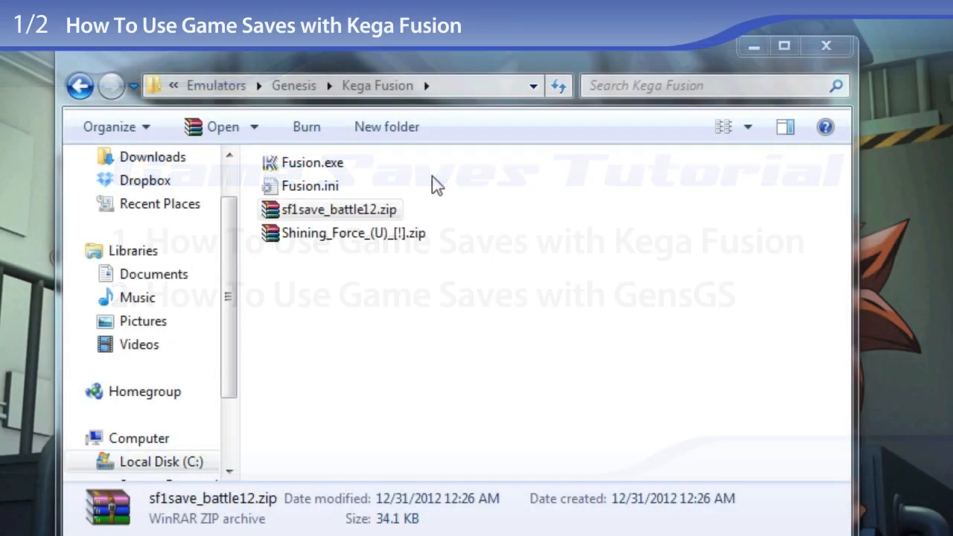
pyautogui.click(339, 209)
pyautogui.click(378, 237)
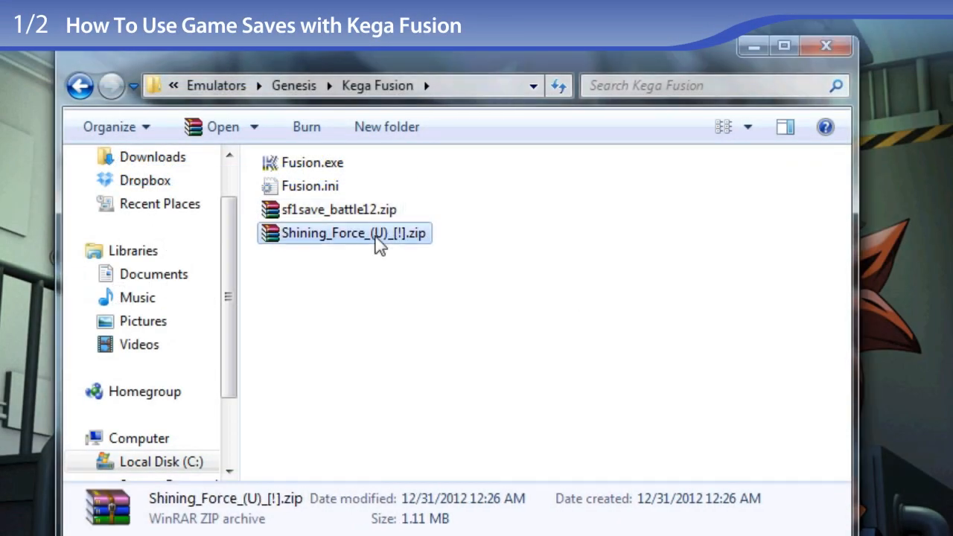
pyautogui.click(365, 212)
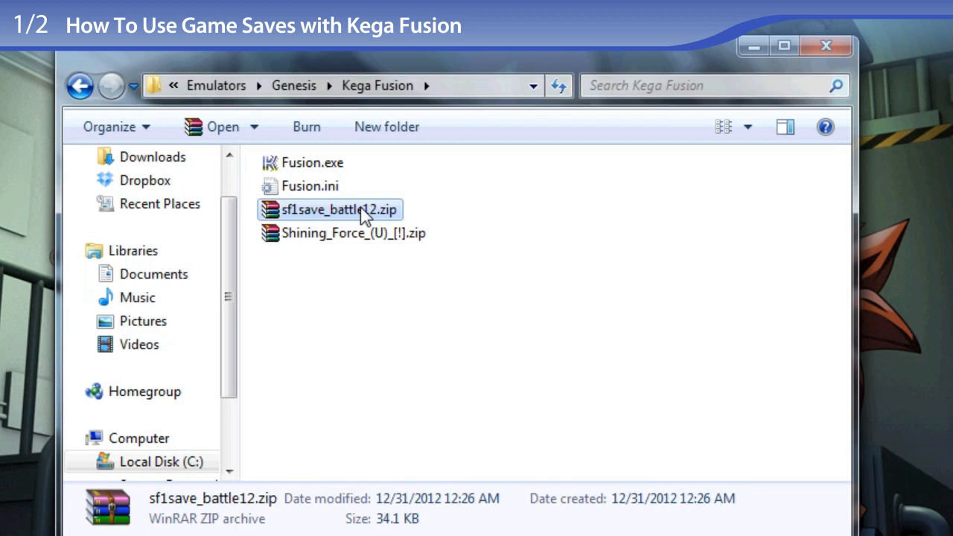
pyautogui.doubleClick(339, 209)
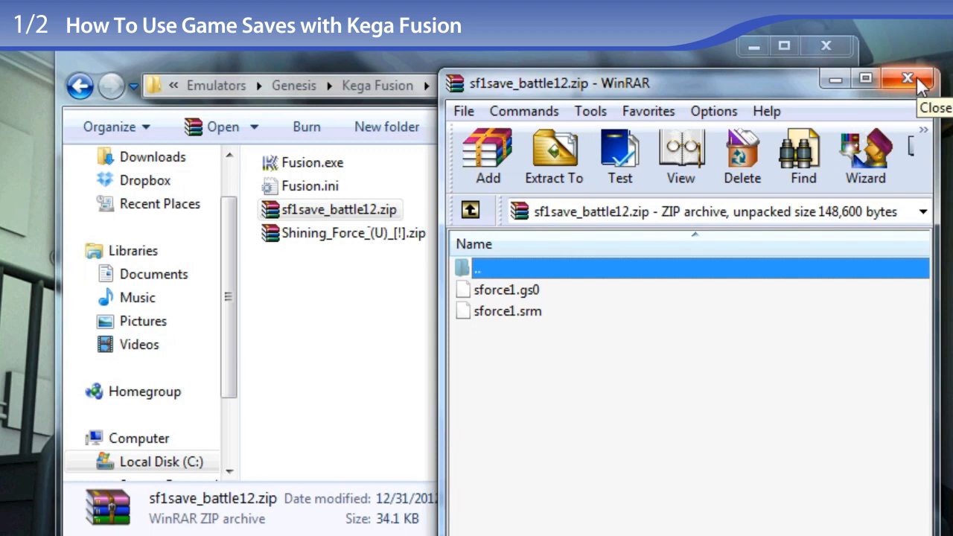
pyautogui.click(912, 80)
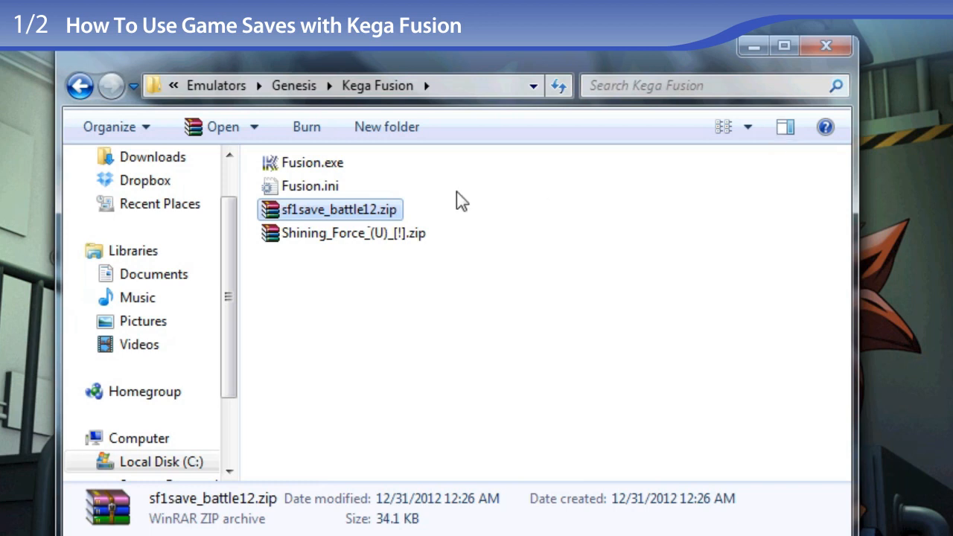
# Step: Extract sforce1.gs0 from sf1save_battle12.zip into the Kega Fusion folder and close WinRAR
pyautogui.doubleClick(387, 216)
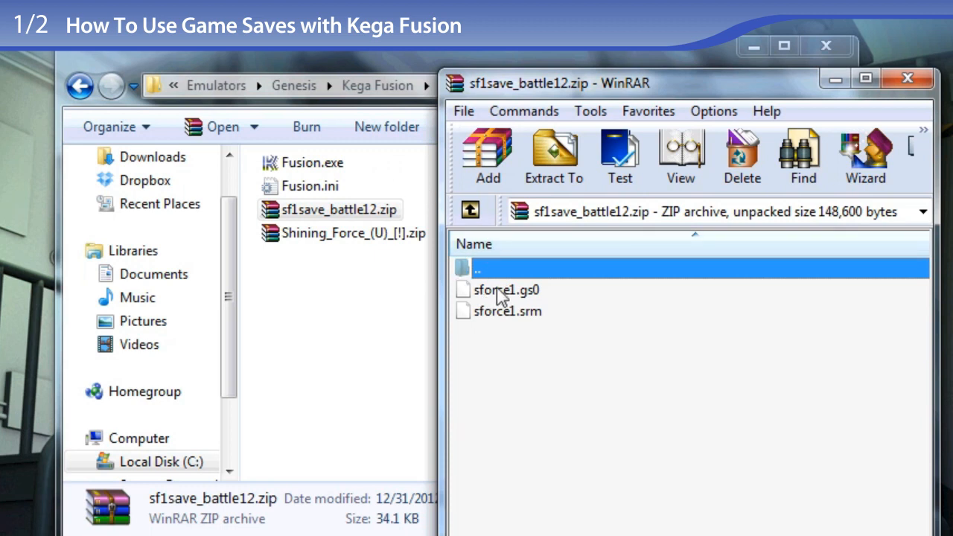
pyautogui.moveTo(505, 296); pyautogui.dragTo(387, 293)
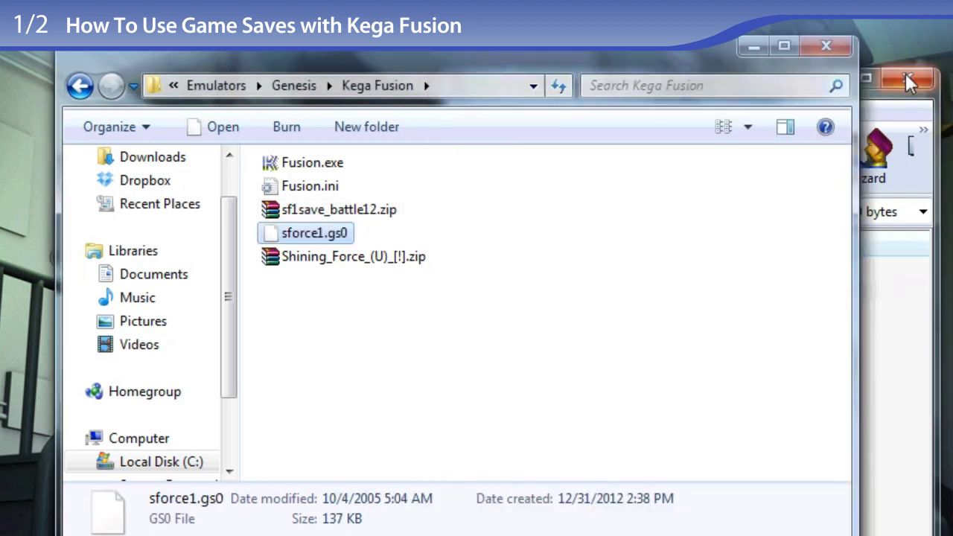
pyautogui.click(910, 80)
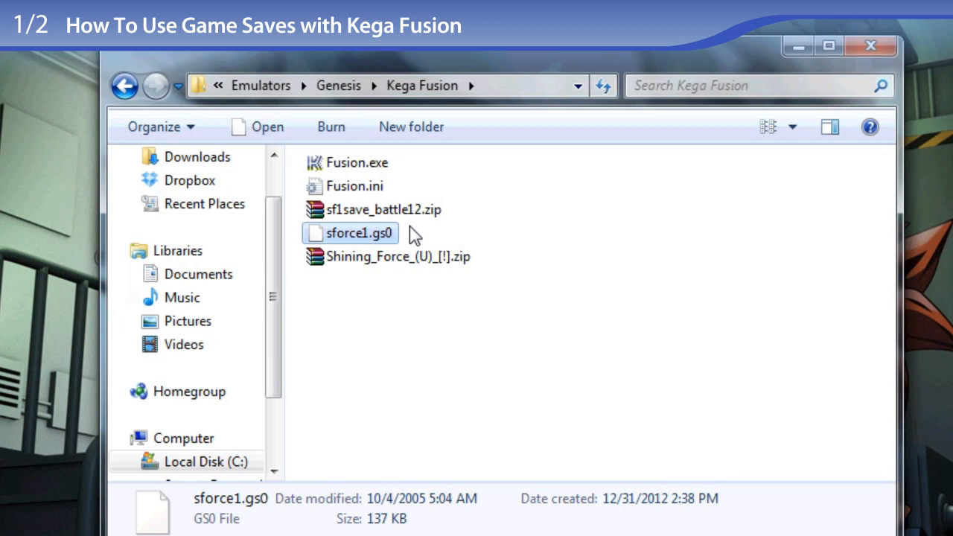
pyautogui.press('alt')
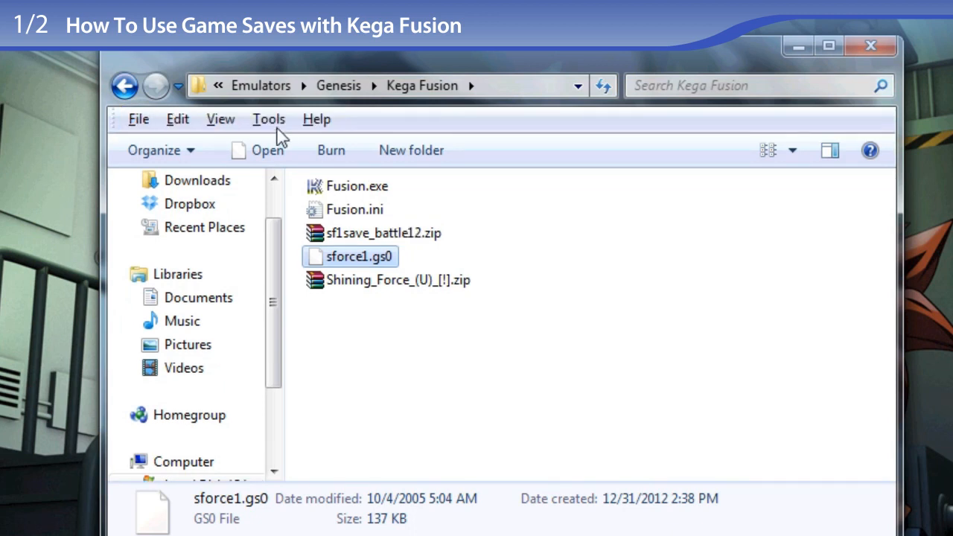
pyautogui.click(270, 119)
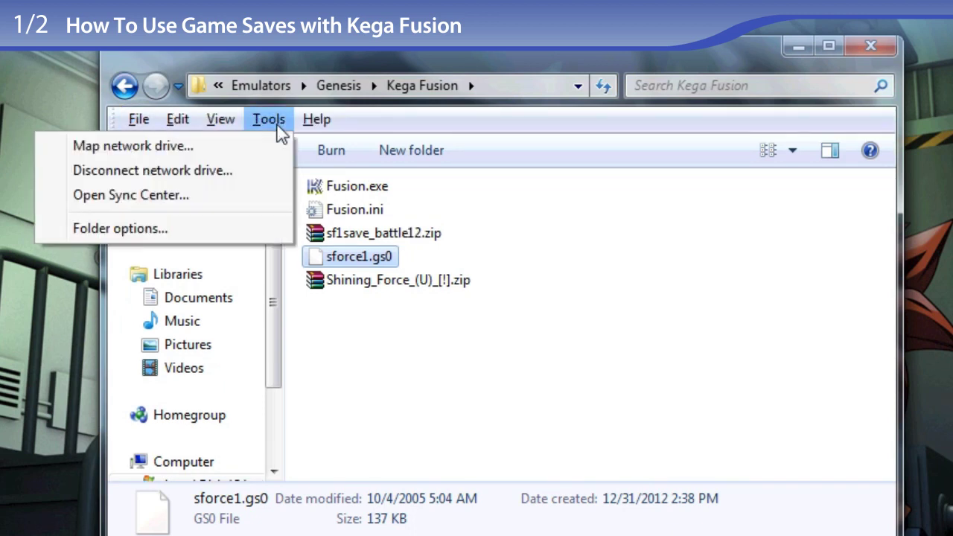
pyautogui.click(257, 227)
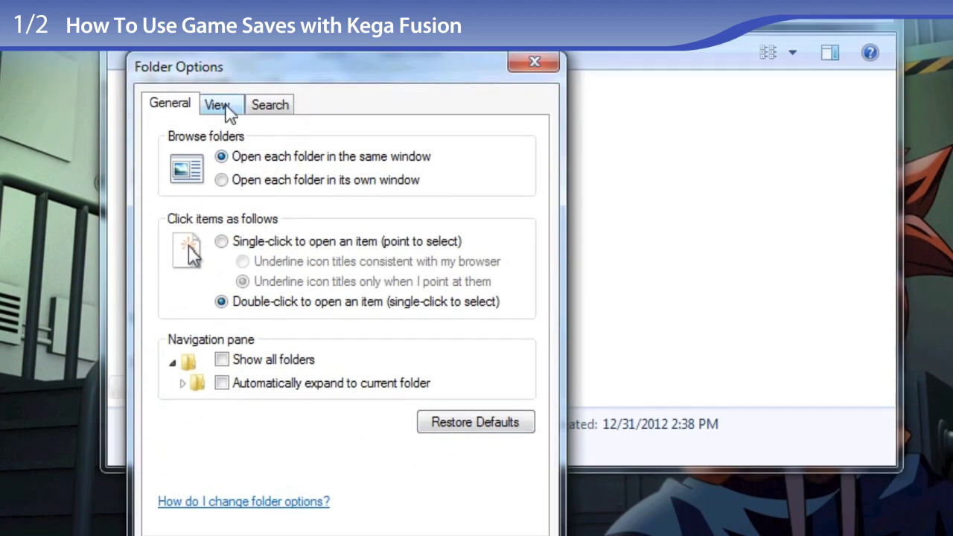
pyautogui.click(219, 105)
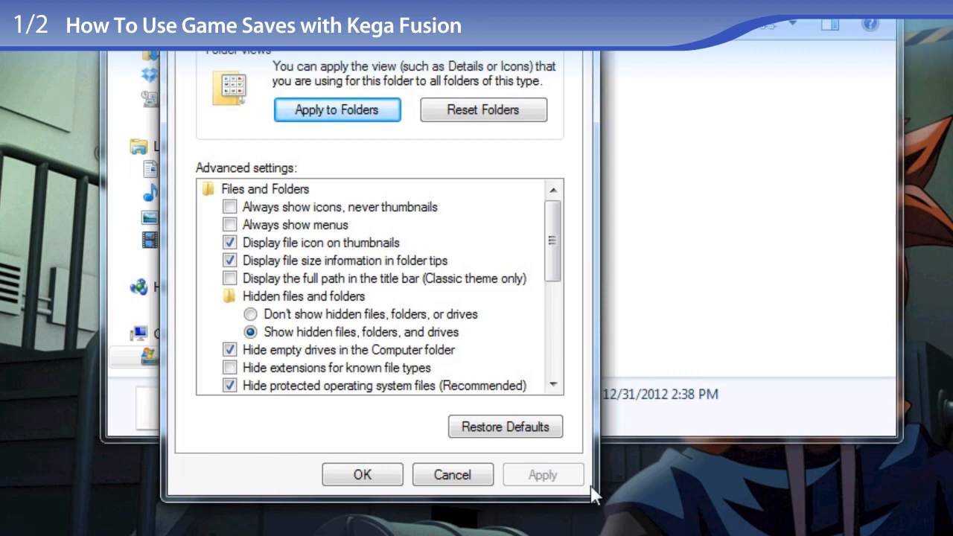
pyautogui.click(453, 475)
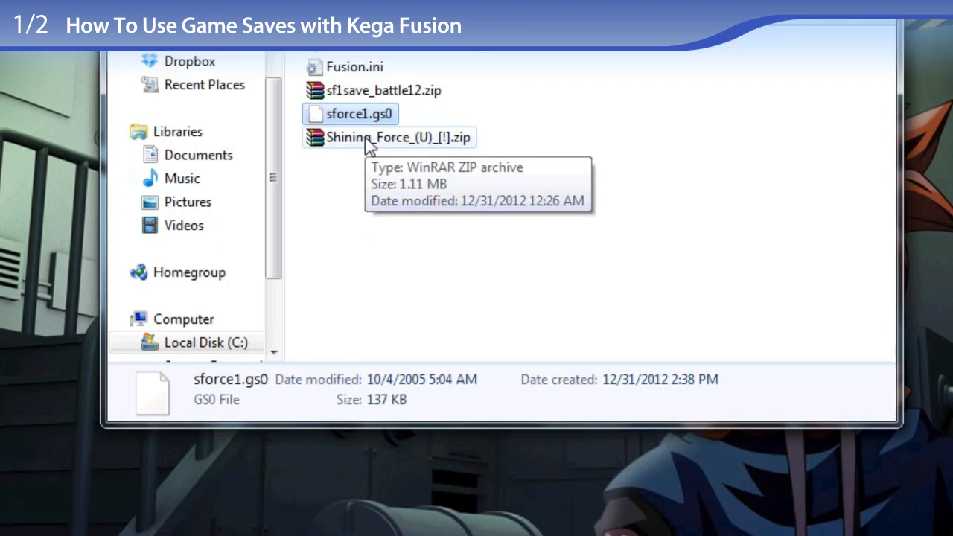
# Step: Copy the name Shining_Force_(U)_[!] from the ROM zip without renaming it
pyautogui.rightClick(370, 143)
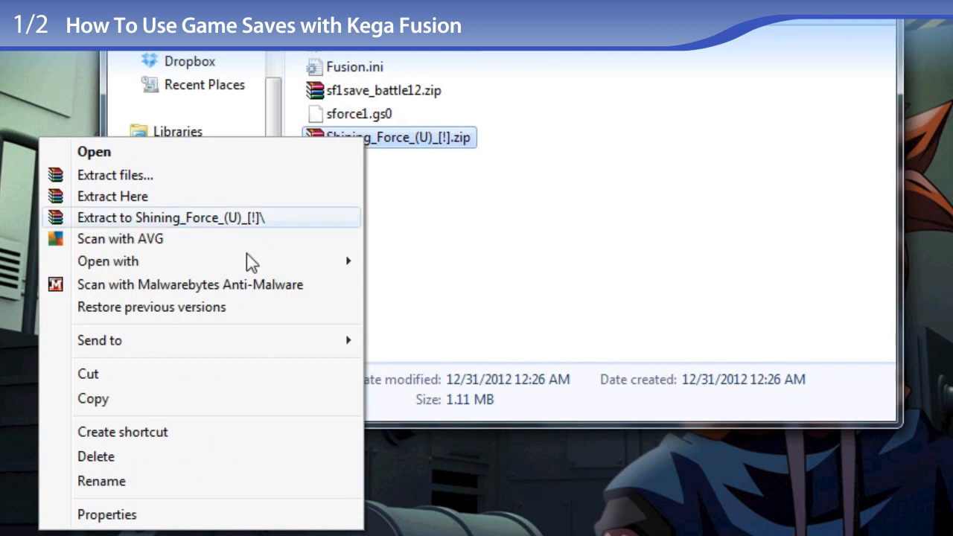
pyautogui.click(184, 486)
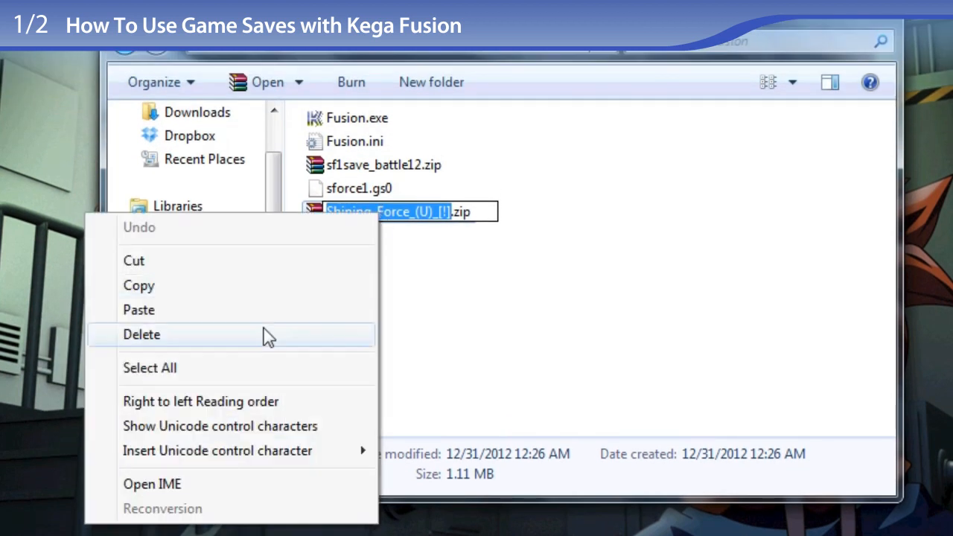
pyautogui.click(281, 289)
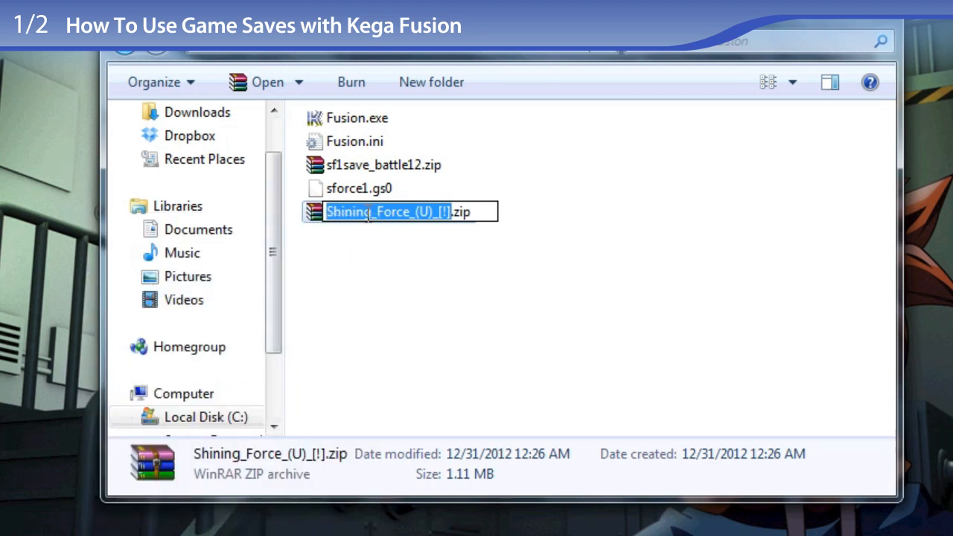
pyautogui.click(379, 190)
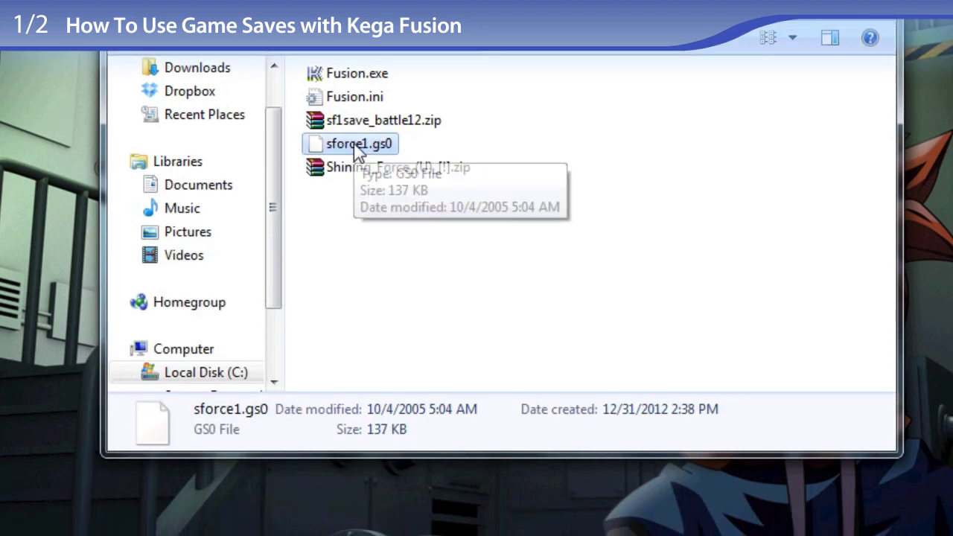
# Step: Rename sforce1.gs0 to Shining_Force_(U)_[!].gs0 by pasting the copied ROM name
pyautogui.rightClick(357, 149)
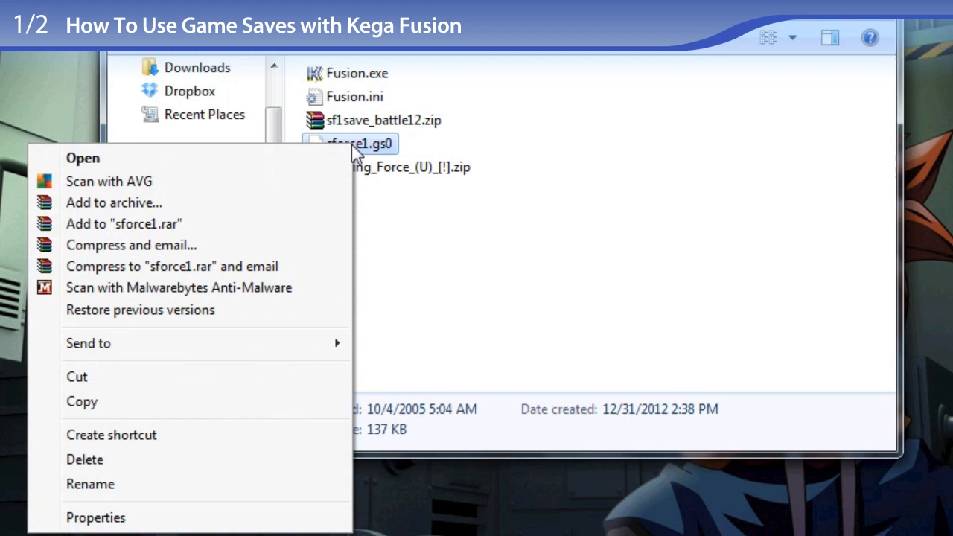
pyautogui.click(215, 489)
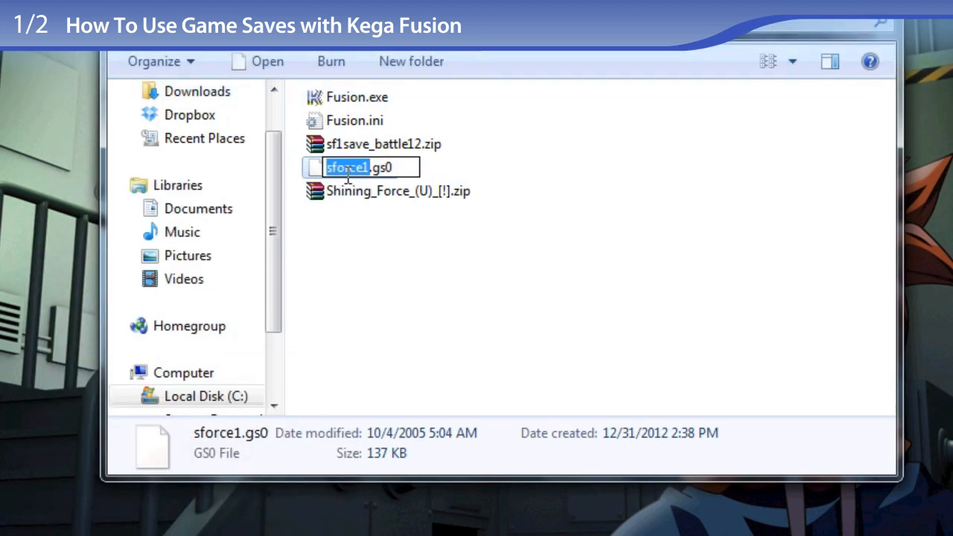
pyautogui.rightClick(309, 228)
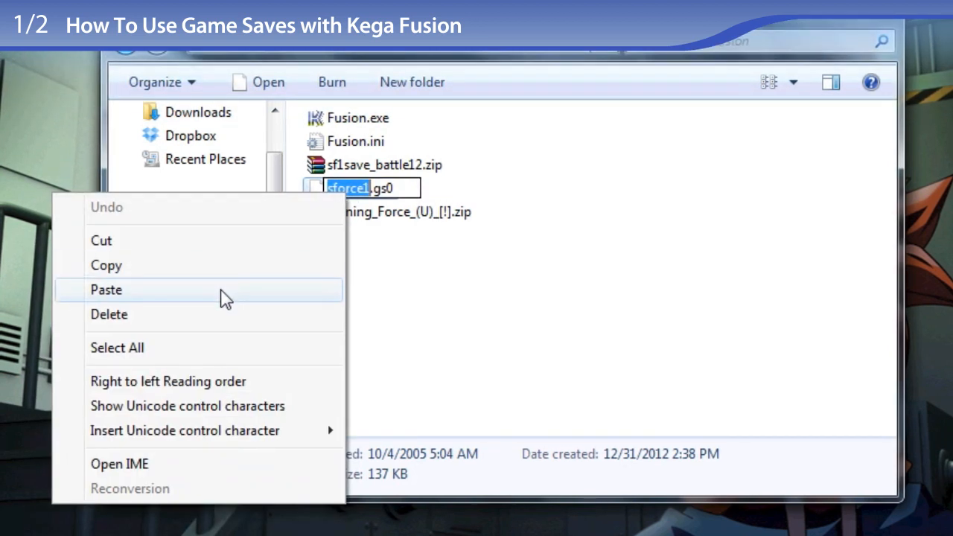
pyautogui.click(106, 289)
pyautogui.click(458, 248)
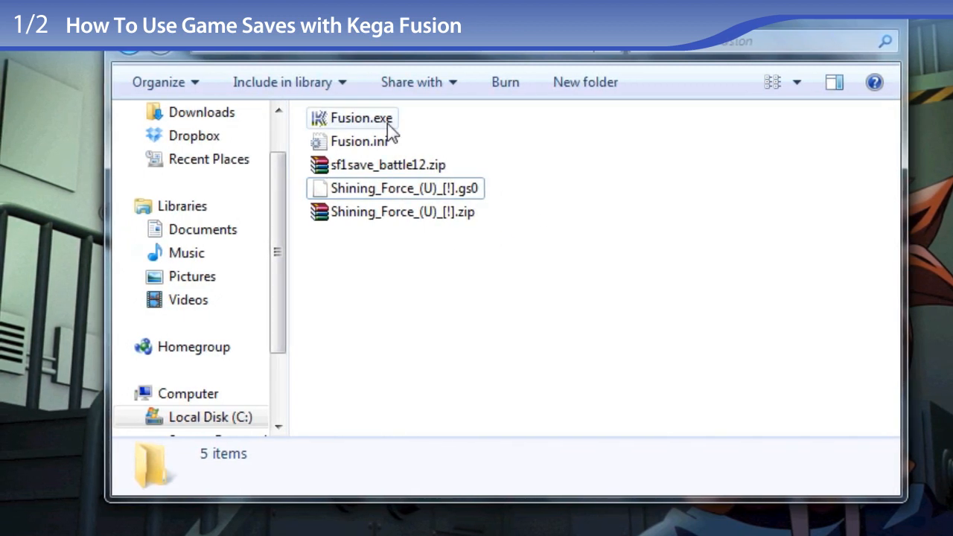
# Step: Launch Kega Fusion and load the Shining_Force_(U)_[!].zip Genesis ROM
pyautogui.doubleClick(360, 118)
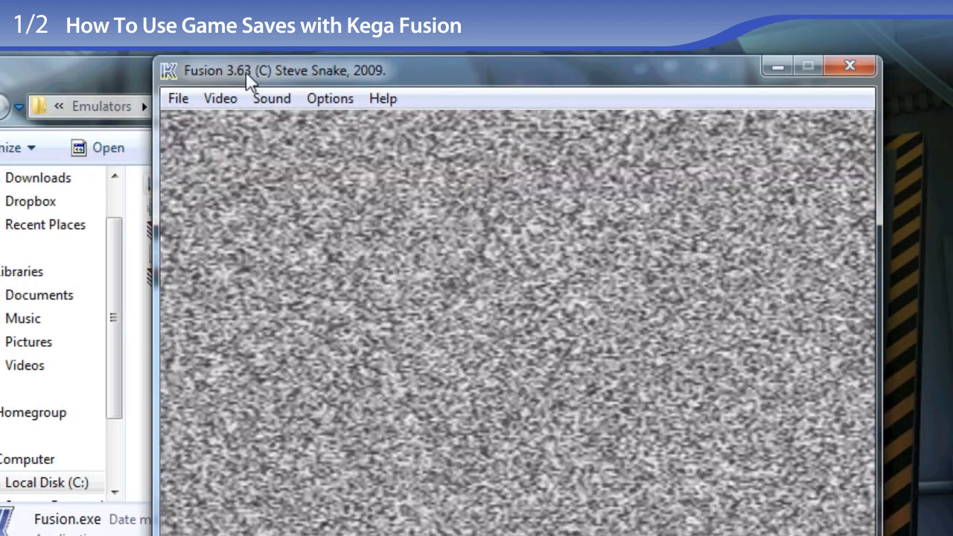
pyautogui.moveTo(246, 71); pyautogui.dragTo(312, 68)
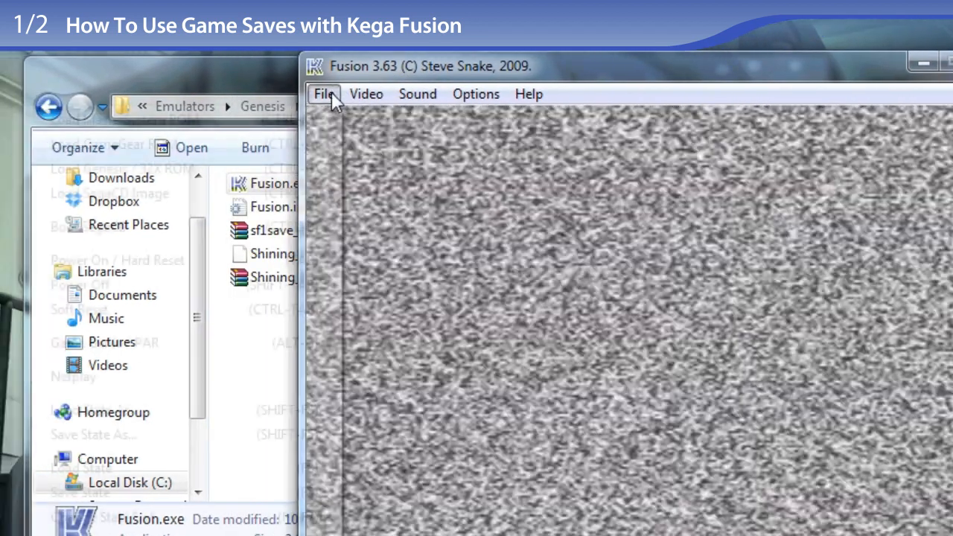
pyautogui.click(242, 94)
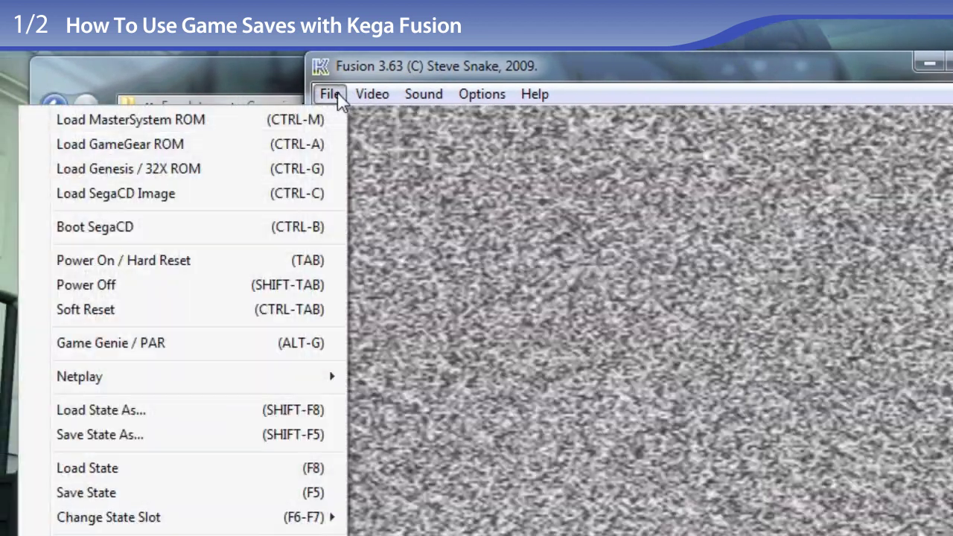
pyautogui.click(196, 169)
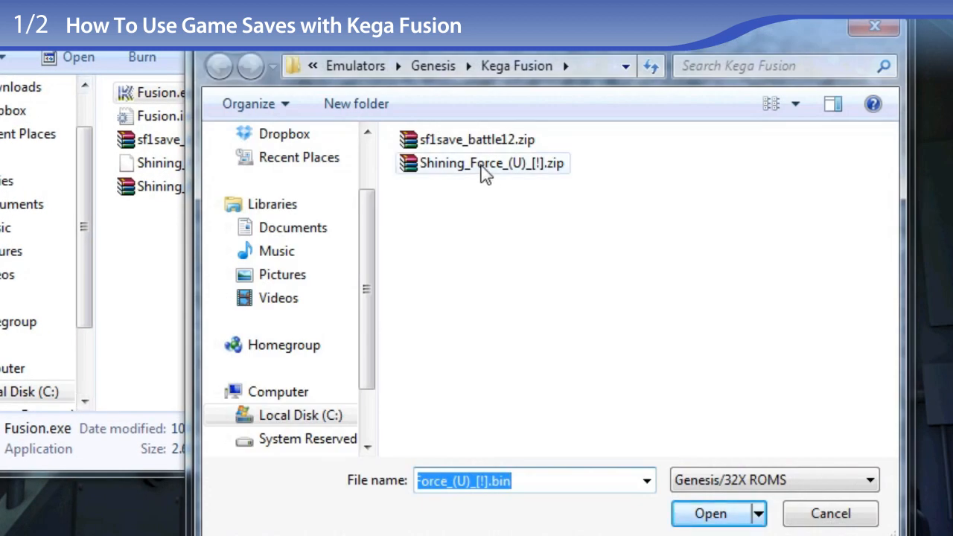
pyautogui.click(486, 165)
pyautogui.doubleClick(486, 165)
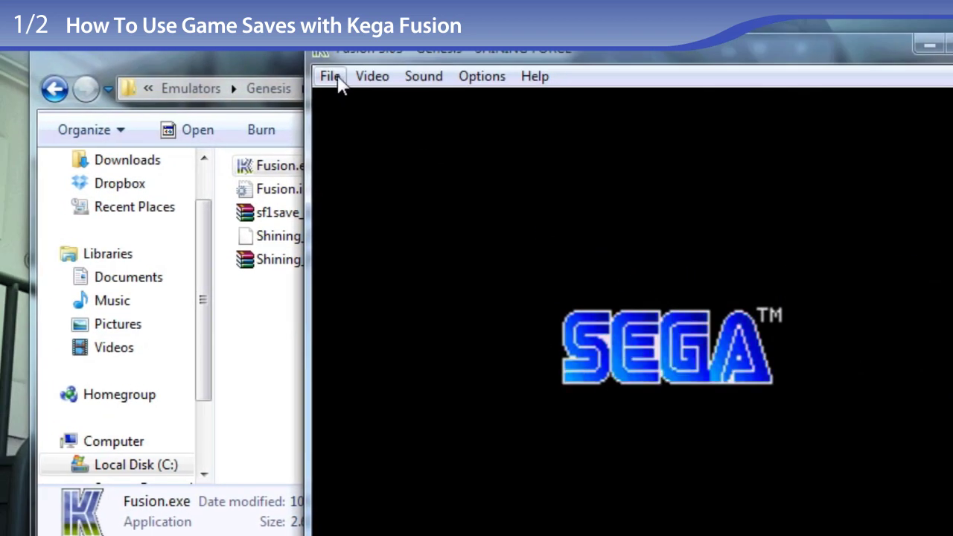
# Step: Restore the battle state from Shining_Force_(U)_[!].gs0 in the Kega Fusion folder via Load State As
pyautogui.click(330, 76)
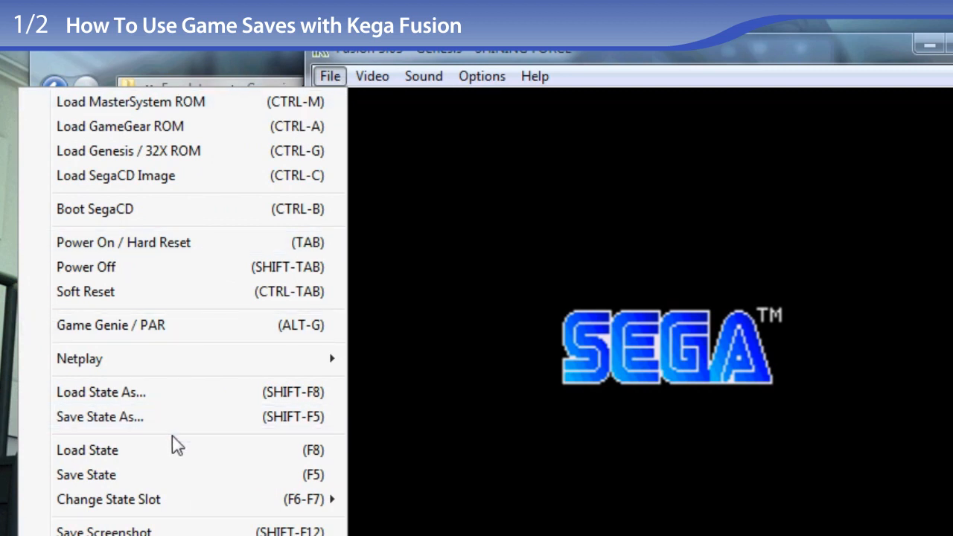
pyautogui.click(172, 400)
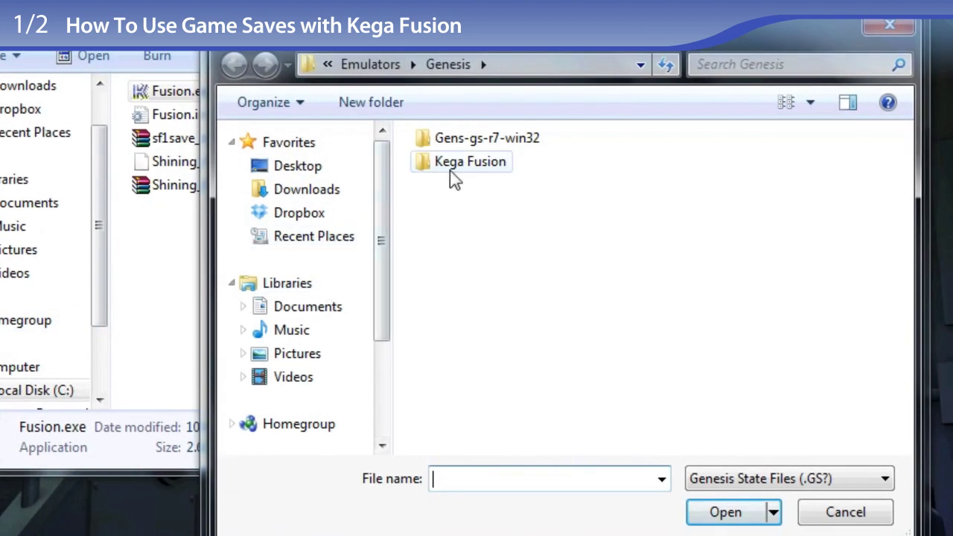
pyautogui.doubleClick(455, 172)
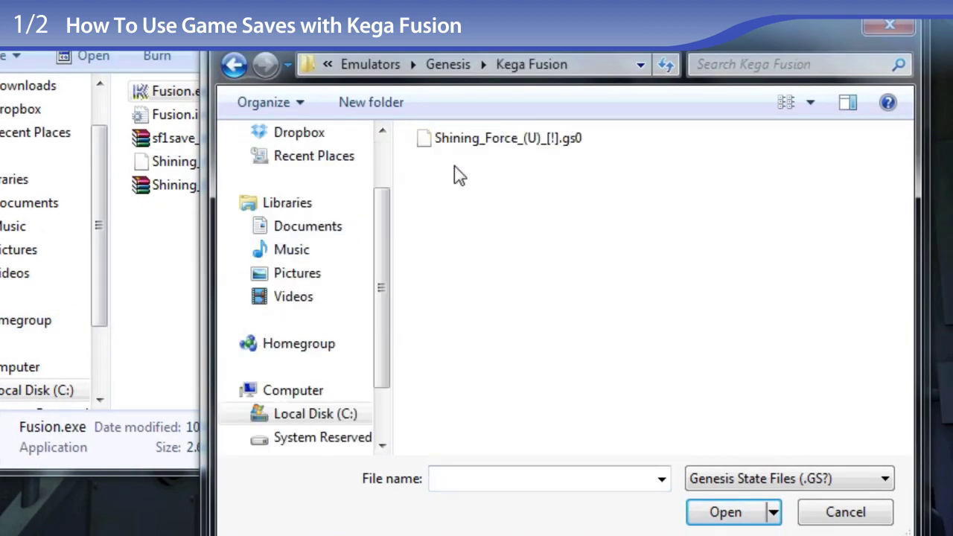
pyautogui.doubleClick(506, 147)
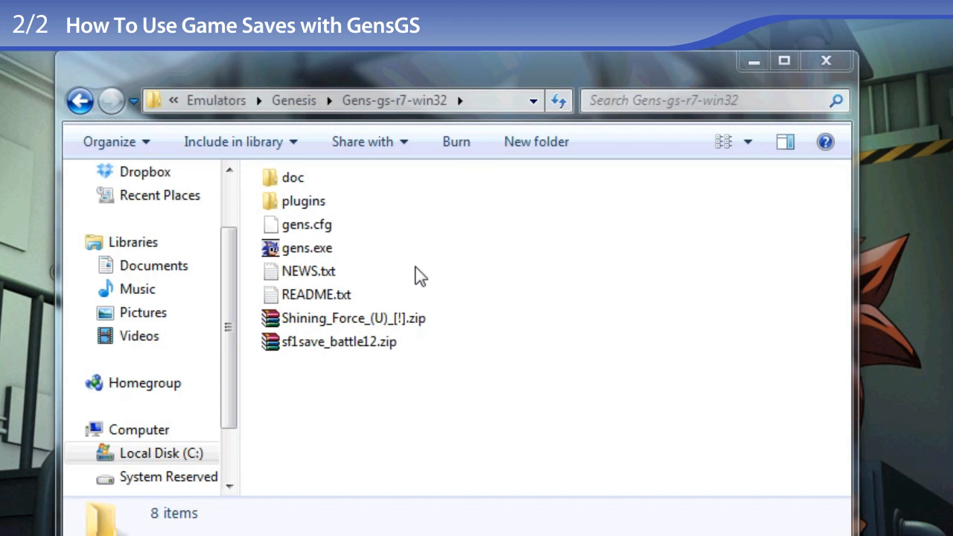
# Step: Drag sforce1.gs0 out of sf1save_battle12.zip into the Gens-gs-r7-win32 folder
pyautogui.doubleClick(386, 343)
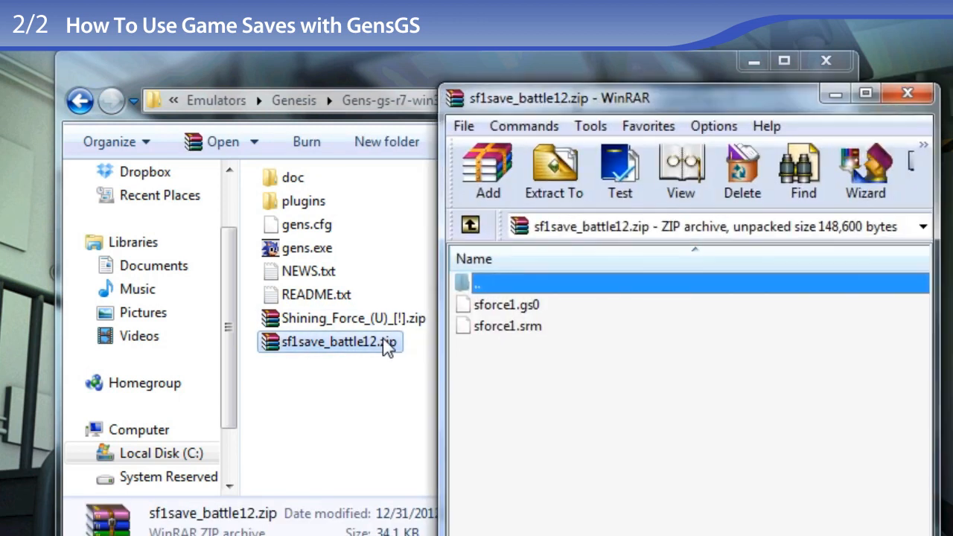
pyautogui.moveTo(522, 304); pyautogui.dragTo(376, 402)
# Step: Close WinRAR and copy the name Shining_Force_(U)_[!] from the ROM zip without renaming it
pyautogui.click(907, 94)
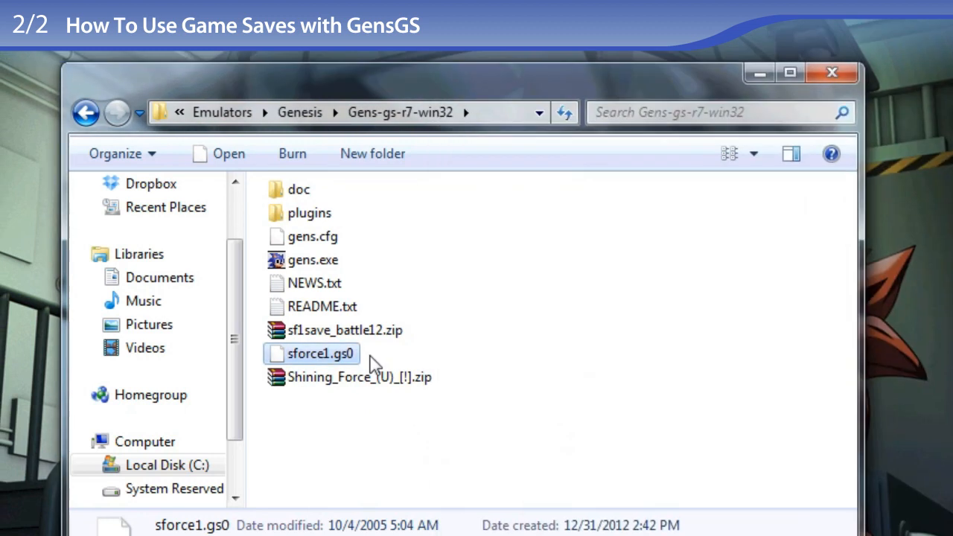
pyautogui.rightClick(372, 376)
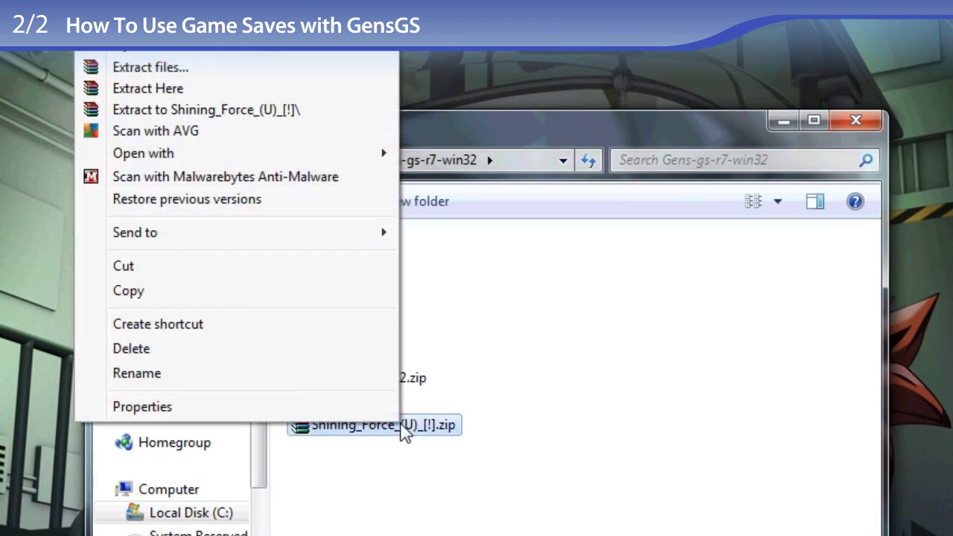
pyautogui.click(308, 379)
pyautogui.rightClick(350, 269)
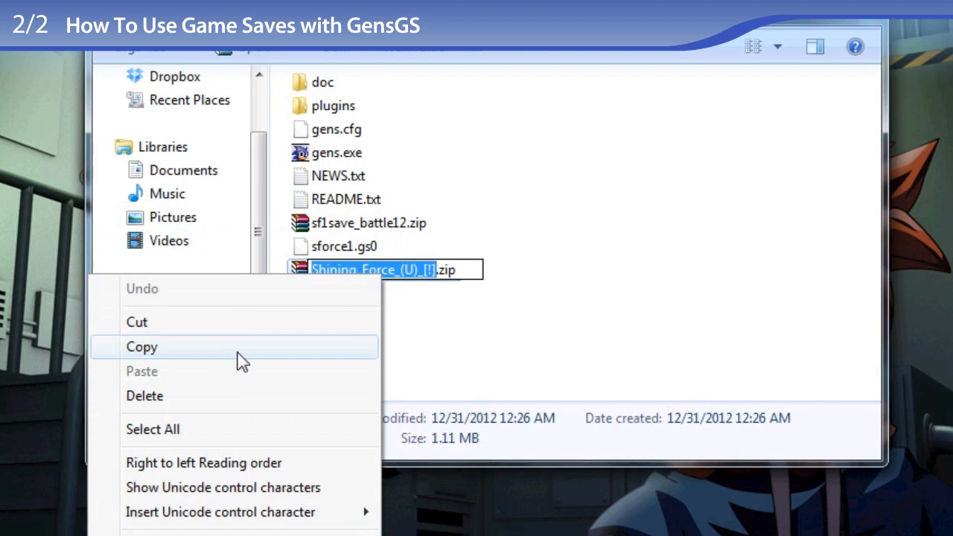
pyautogui.click(141, 347)
pyautogui.click(359, 321)
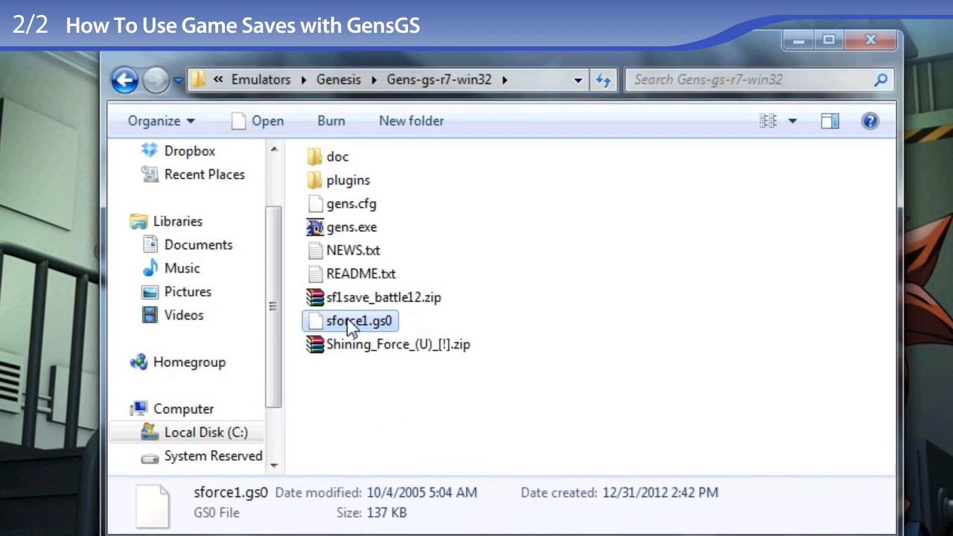
# Step: Rename sforce1.gs0 to Shining_Force_(U)_[!].gs0 so it matches the ROM zip
pyautogui.rightClick(352, 325)
pyautogui.click(84, 268)
pyautogui.rightClick(347, 320)
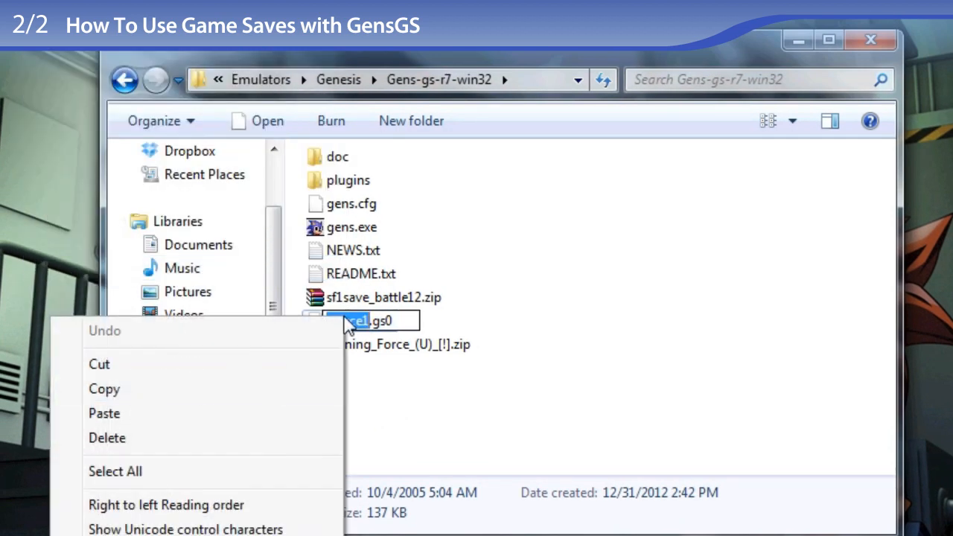
pyautogui.click(104, 415)
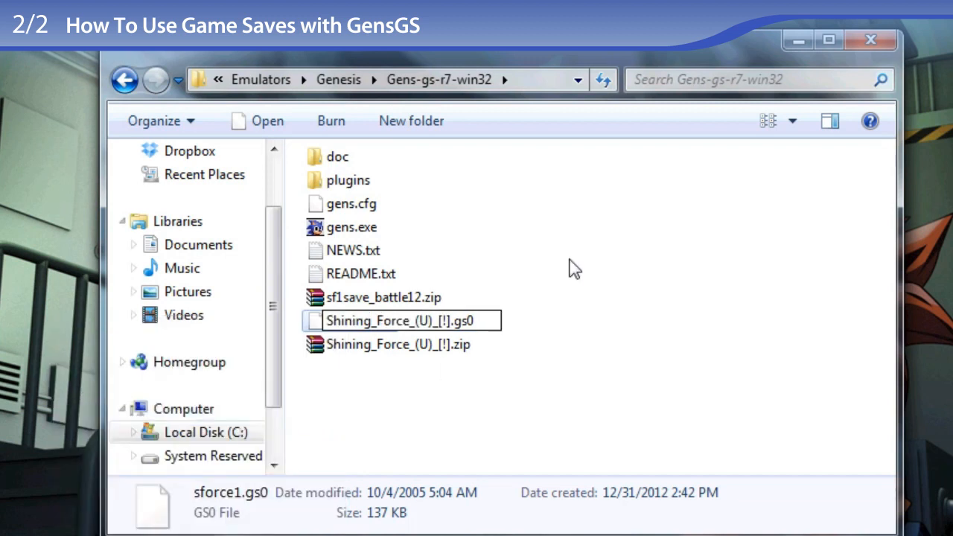
pyautogui.press('Return')
pyautogui.click(572, 278)
pyautogui.moveTo(508, 328); pyautogui.dragTo(445, 364)
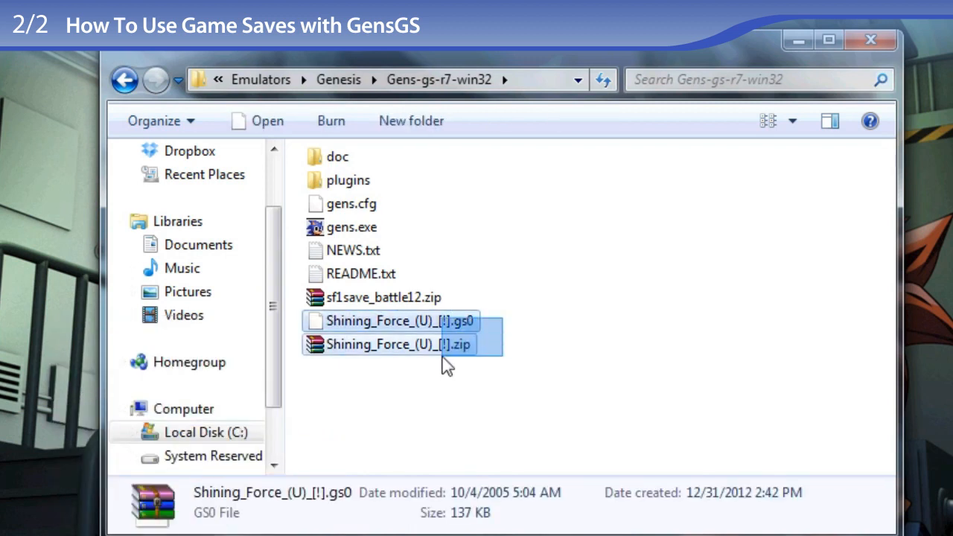
pyautogui.click(467, 272)
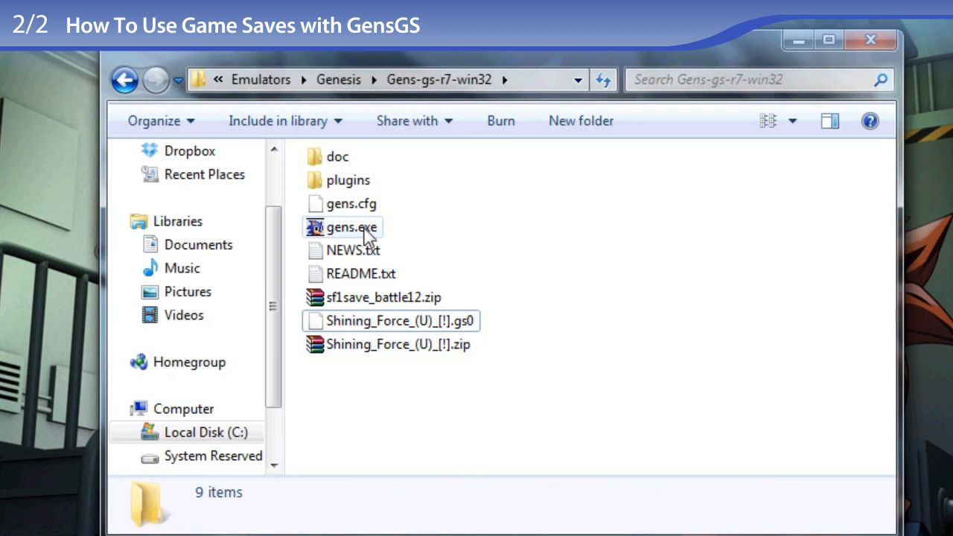
# Step: Launch gens.exe and load the Shining_Force_(U)_[!].zip ROM
pyautogui.doubleClick(351, 227)
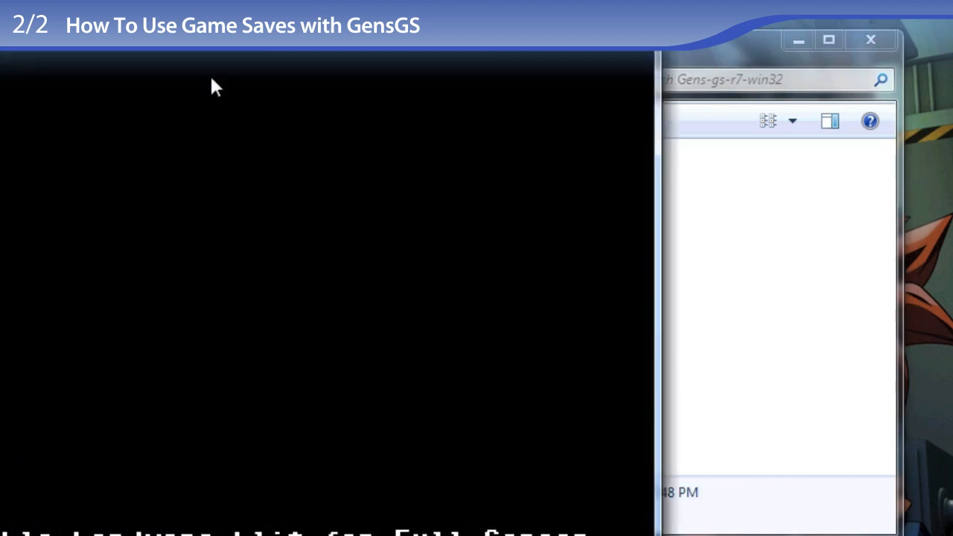
pyautogui.moveTo(210, 74)
pyautogui.mouseDown()
pyautogui.moveTo(393, 97)
pyautogui.moveTo(379, 93)
pyautogui.mouseUp()
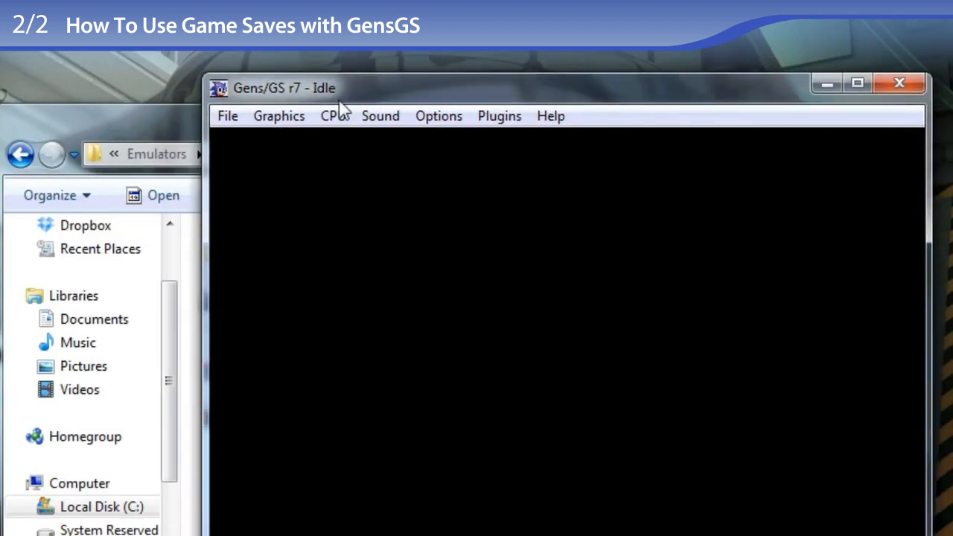
pyautogui.click(228, 116)
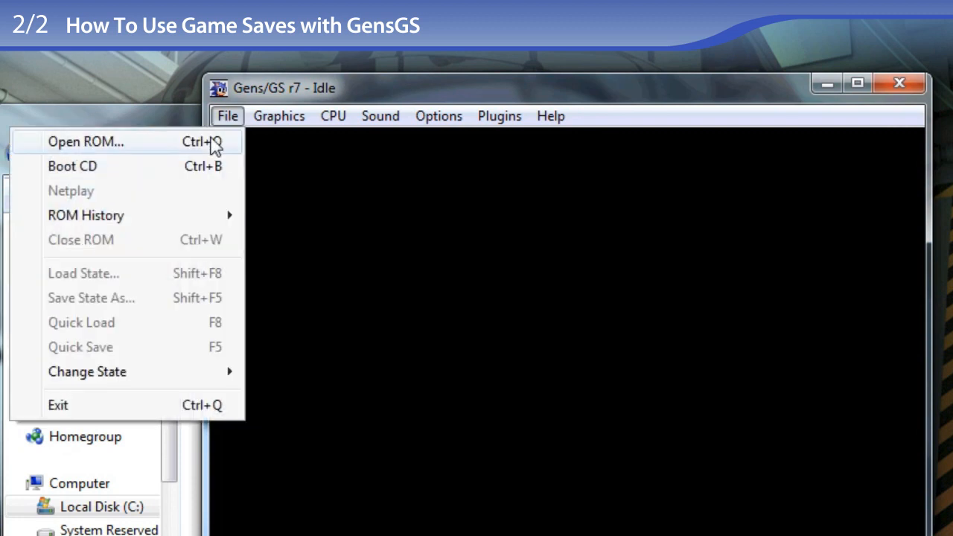
pyautogui.click(212, 142)
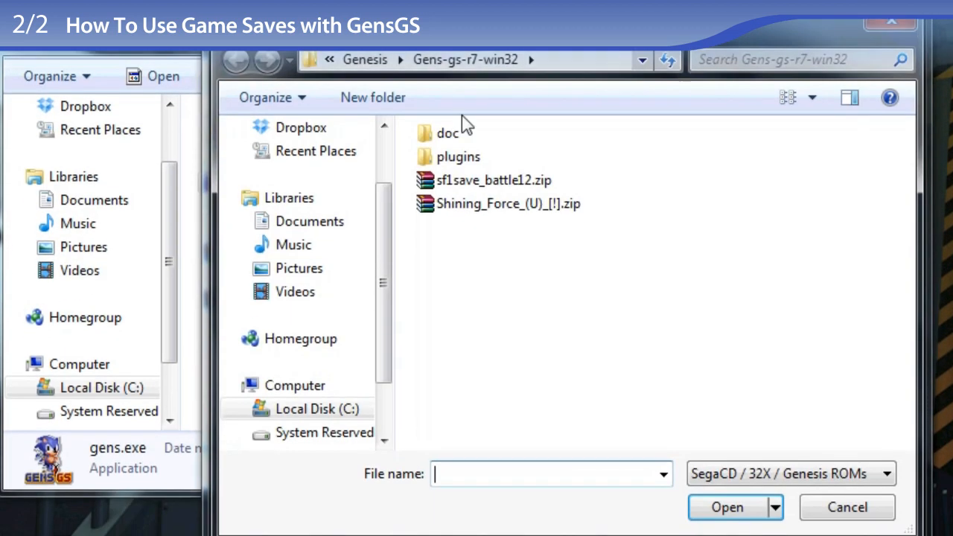
pyautogui.doubleClick(502, 218)
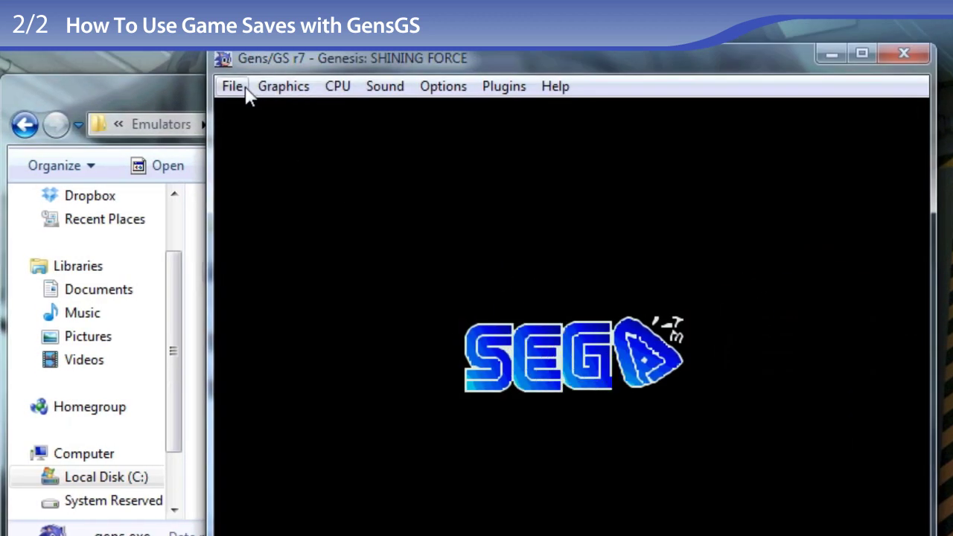
# Step: Load the Shining_Force_(U)_[!].gs0 save state into the running battle scene
pyautogui.click(233, 86)
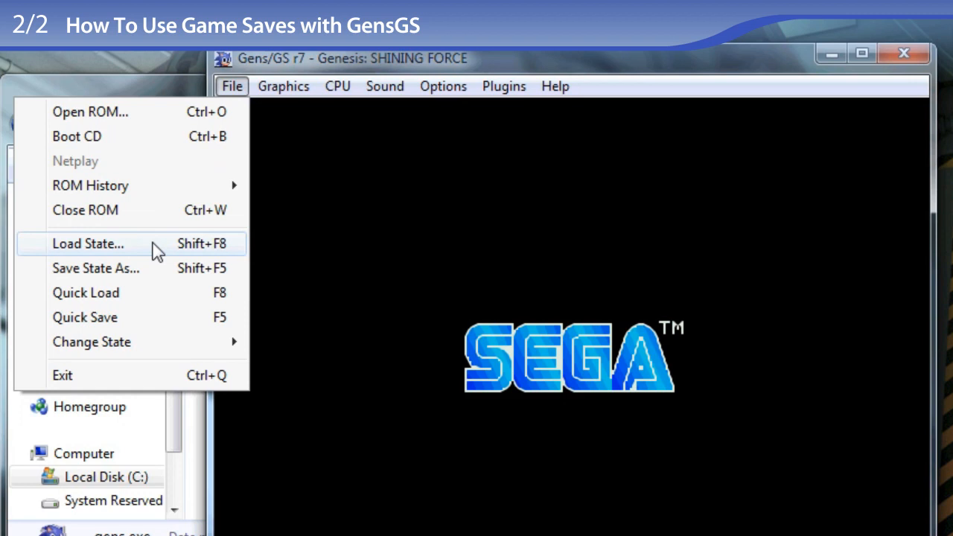
pyautogui.click(88, 244)
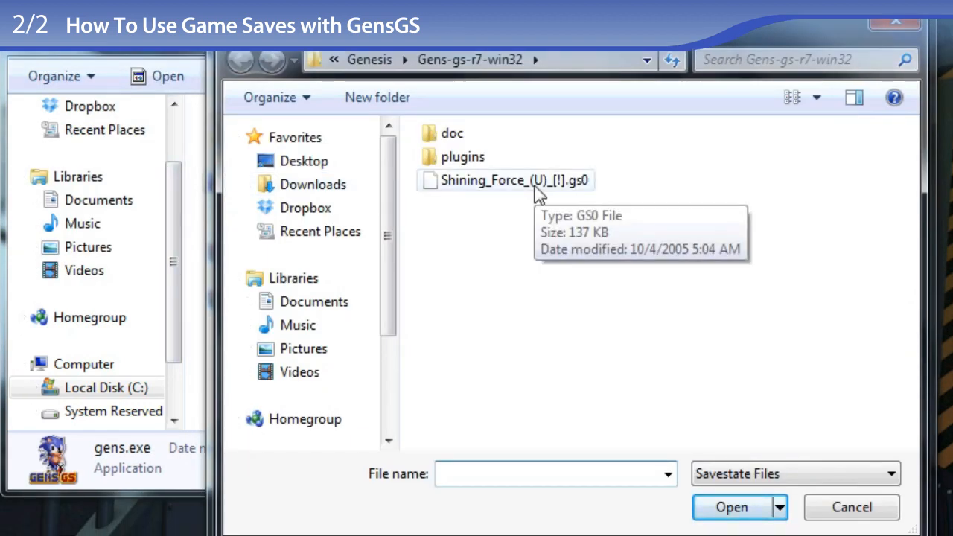
pyautogui.doubleClick(539, 186)
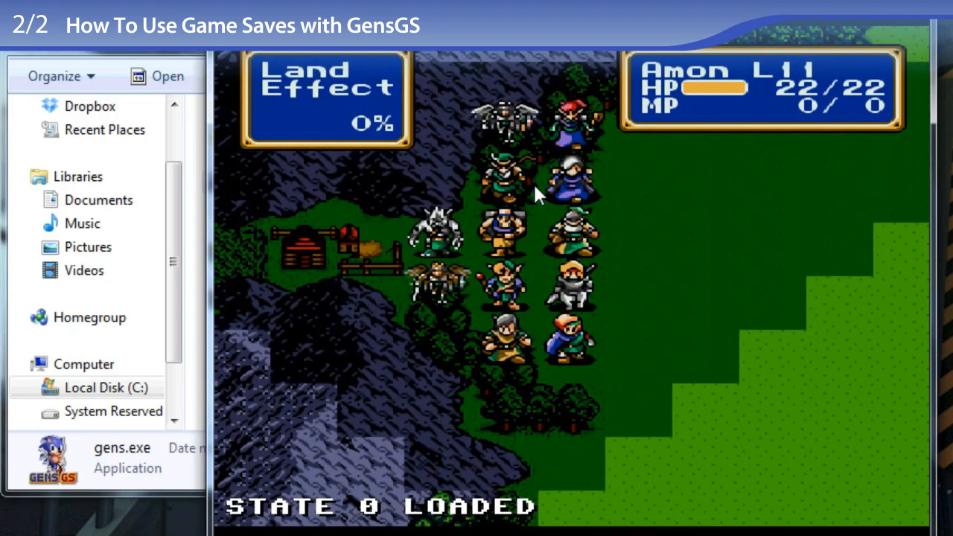